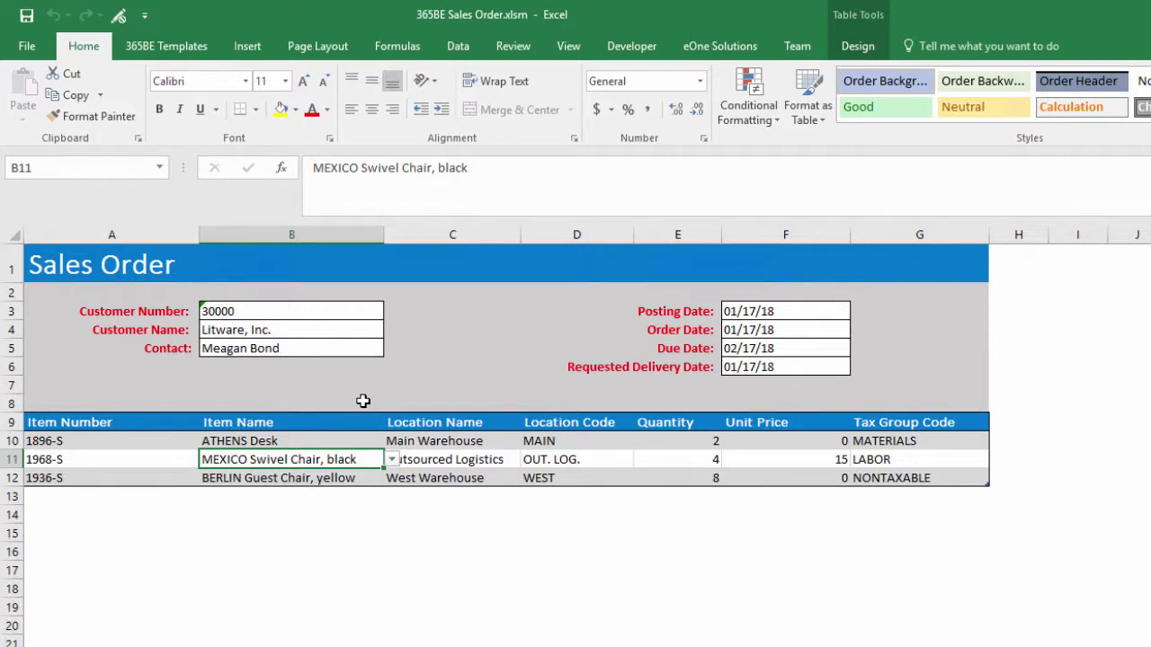
Step: Change the second order line's item in B11 to MUNICH Swivel Chair, yellow (1972-S)
key(alt+Down)
key(Down)
key(Down)
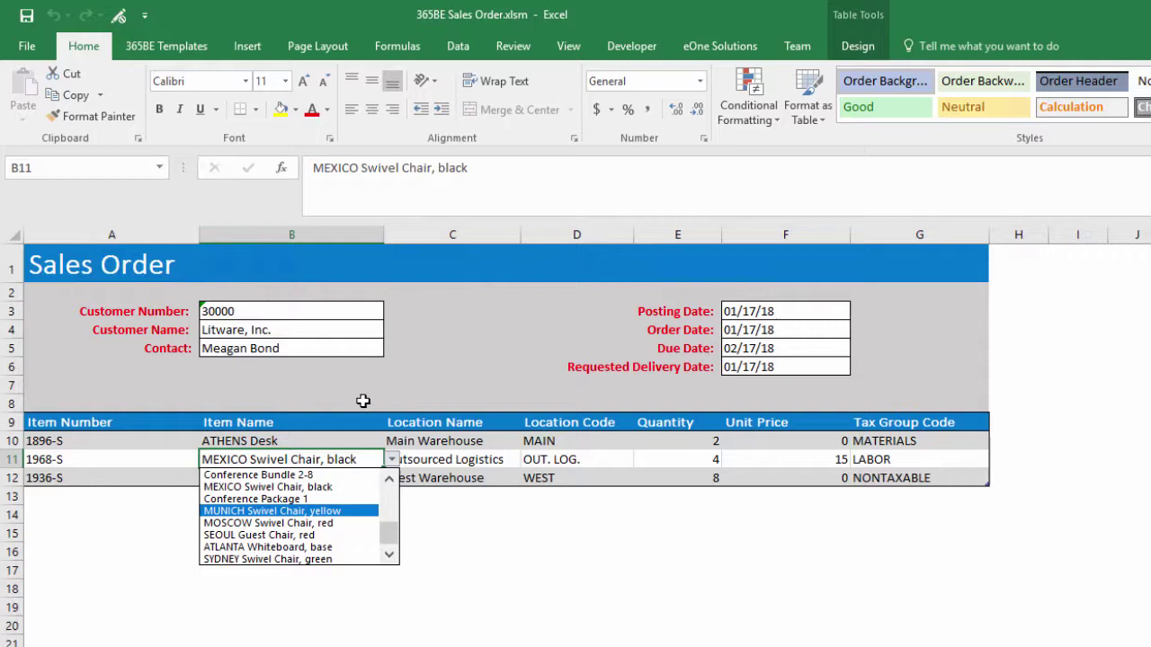
key(Return)
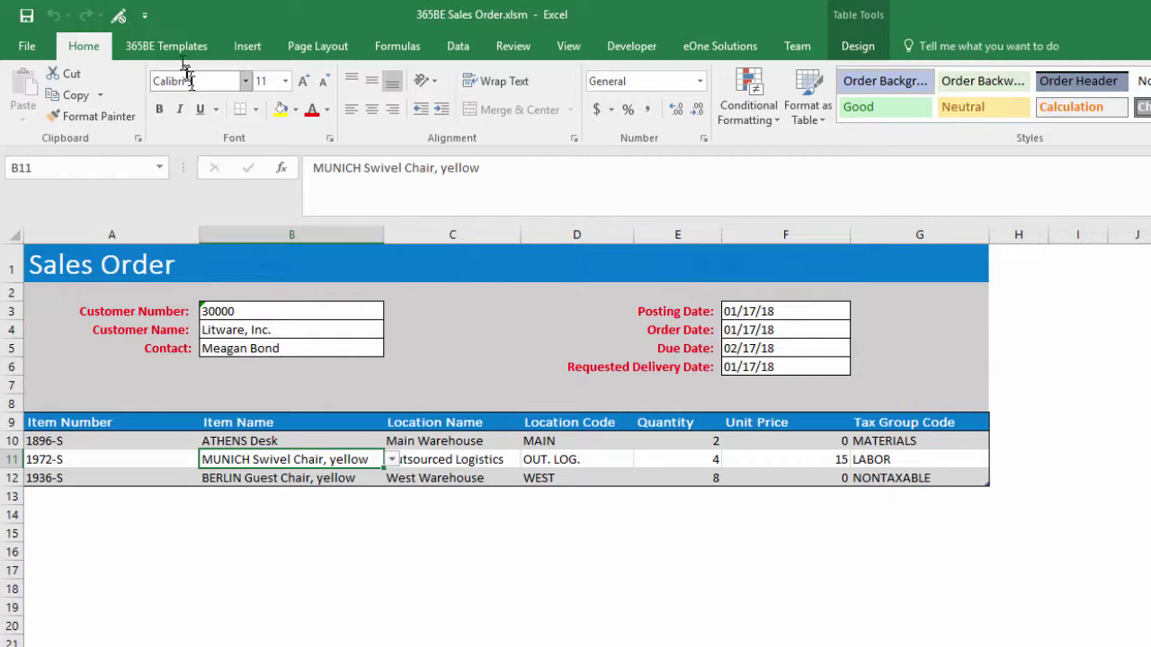
Step: Run the sales order map from the 365BE Templates ribbon and dismiss the resulting error report
click(173, 47)
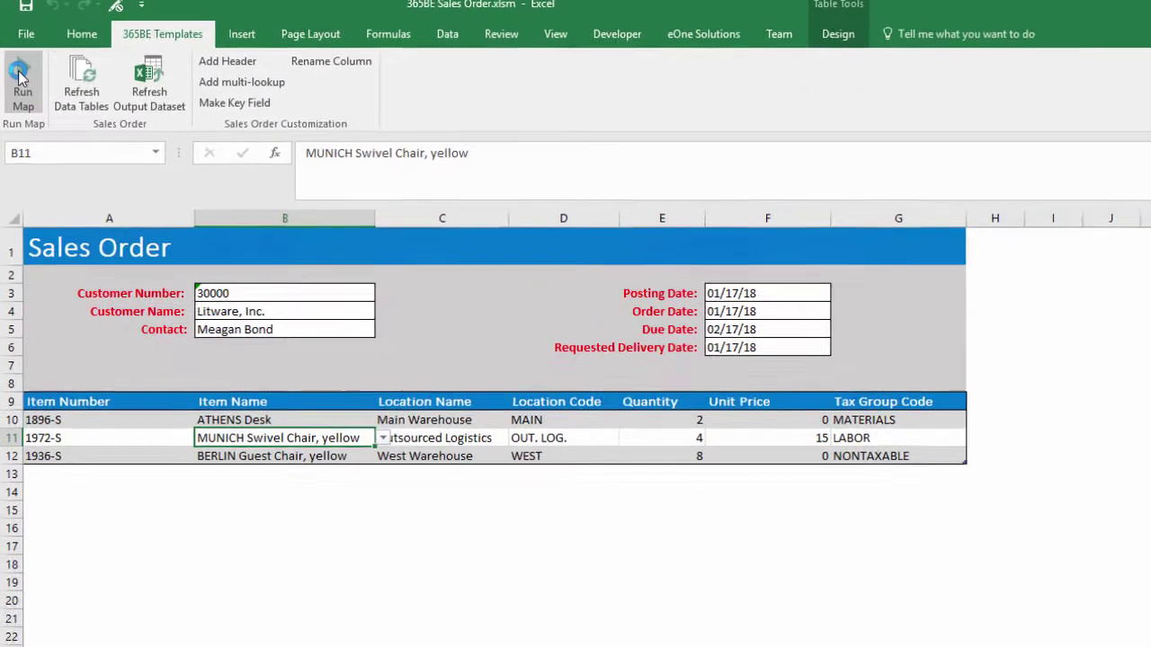
click(22, 78)
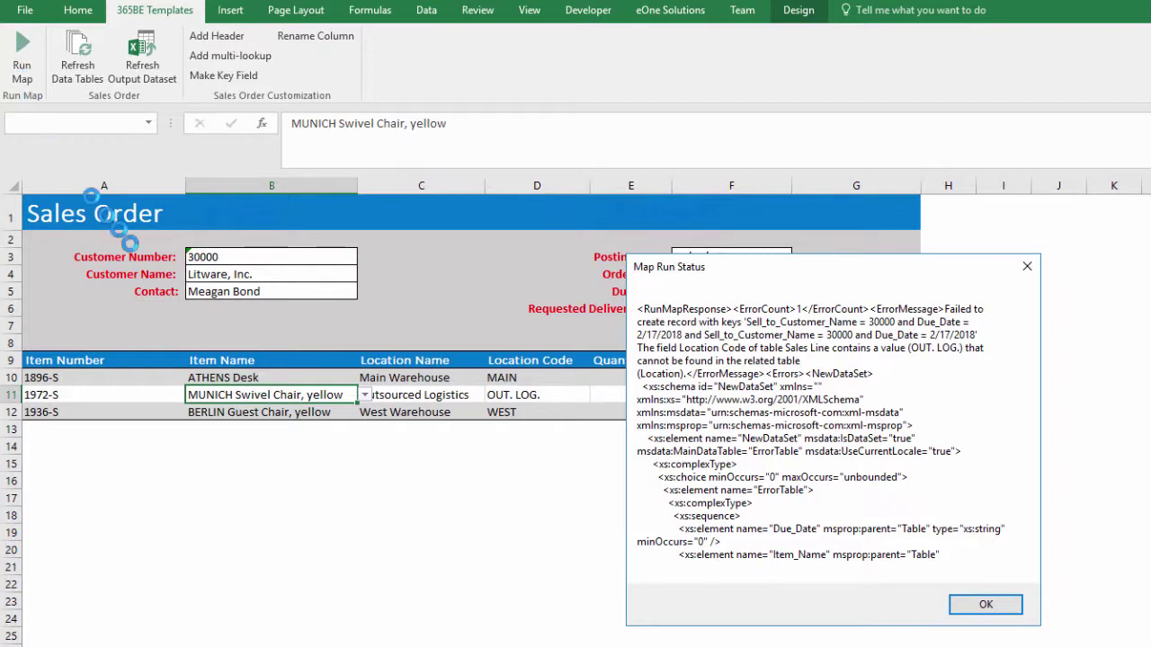
click(986, 606)
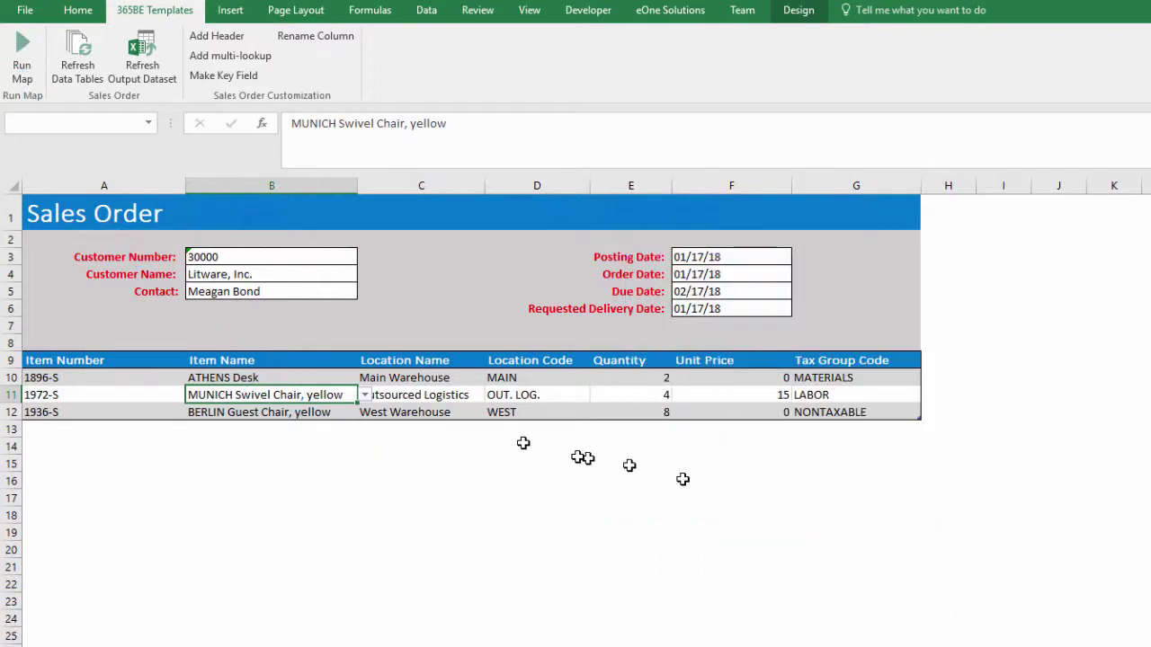
Step: Set line 2's location to Main Warehouse and rerun the map successfully
click(482, 396)
click(490, 395)
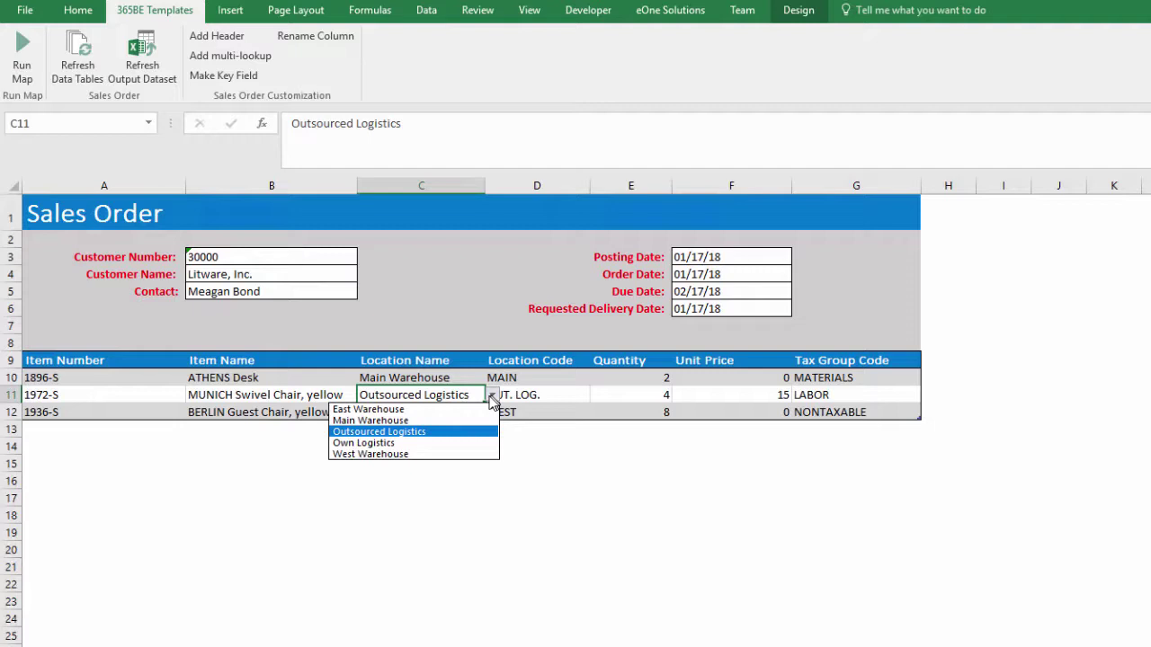
click(459, 421)
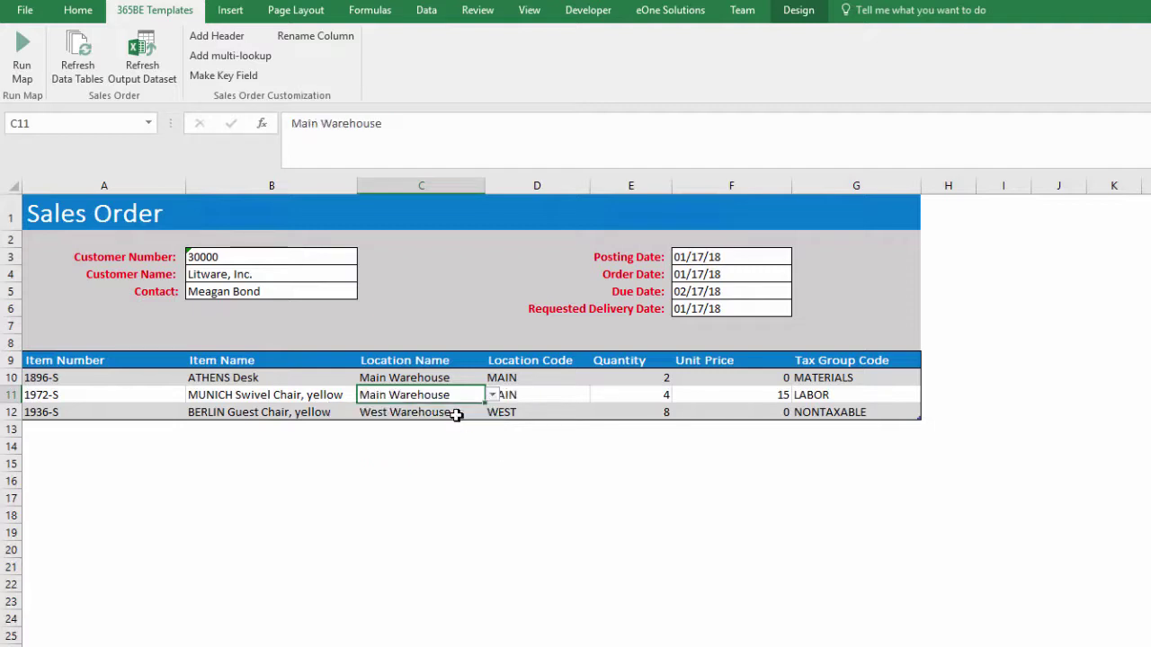
click(23, 56)
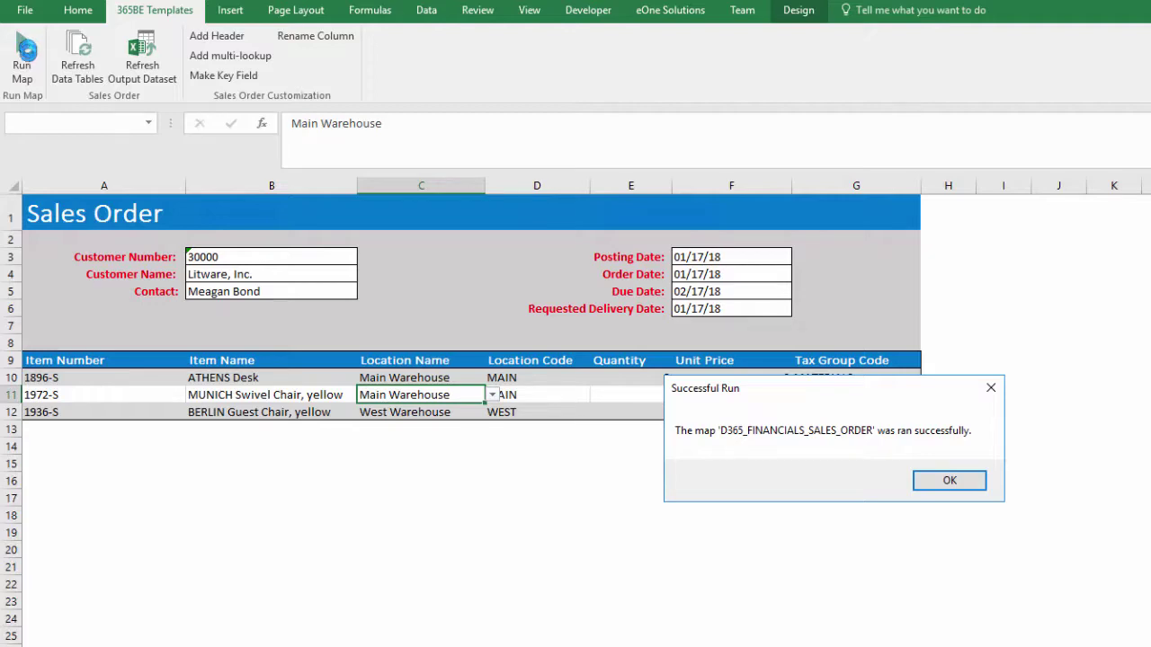
click(929, 489)
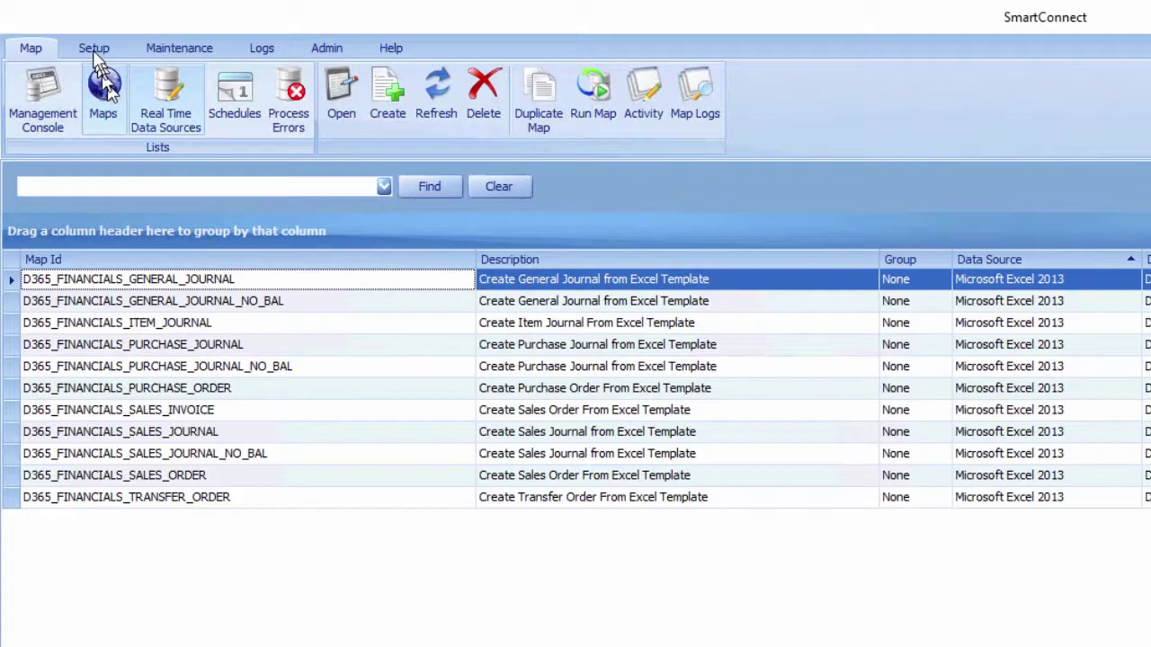
Step: Open SmartConnect Setup and view its Web Service connection settings
click(87, 47)
click(28, 90)
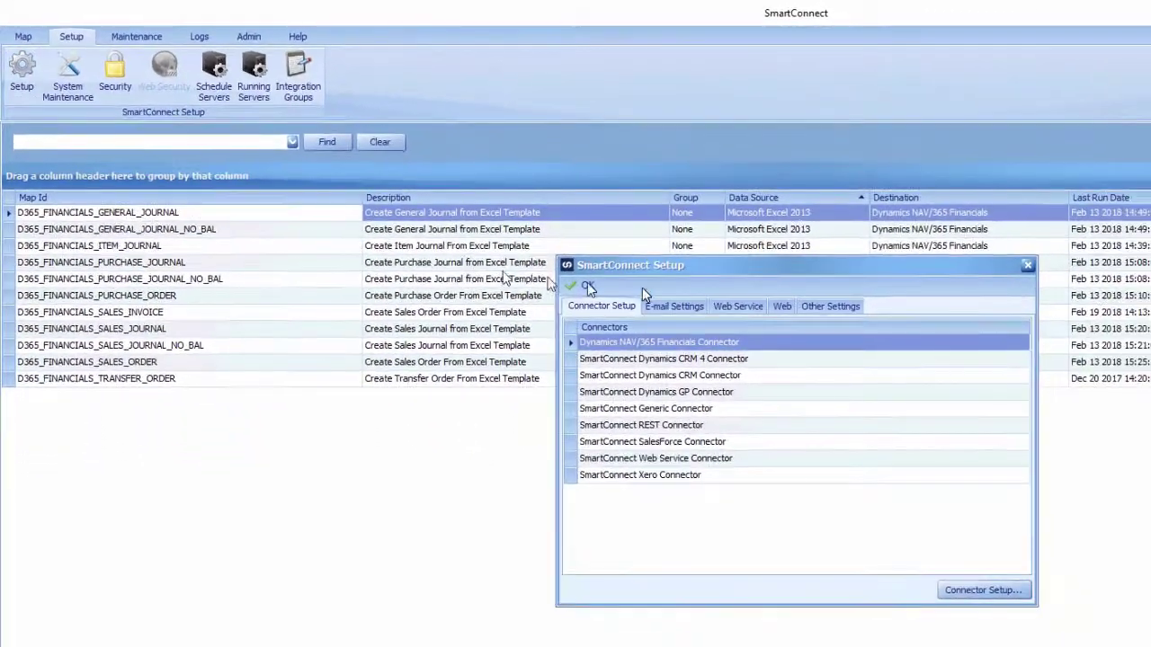
click(733, 305)
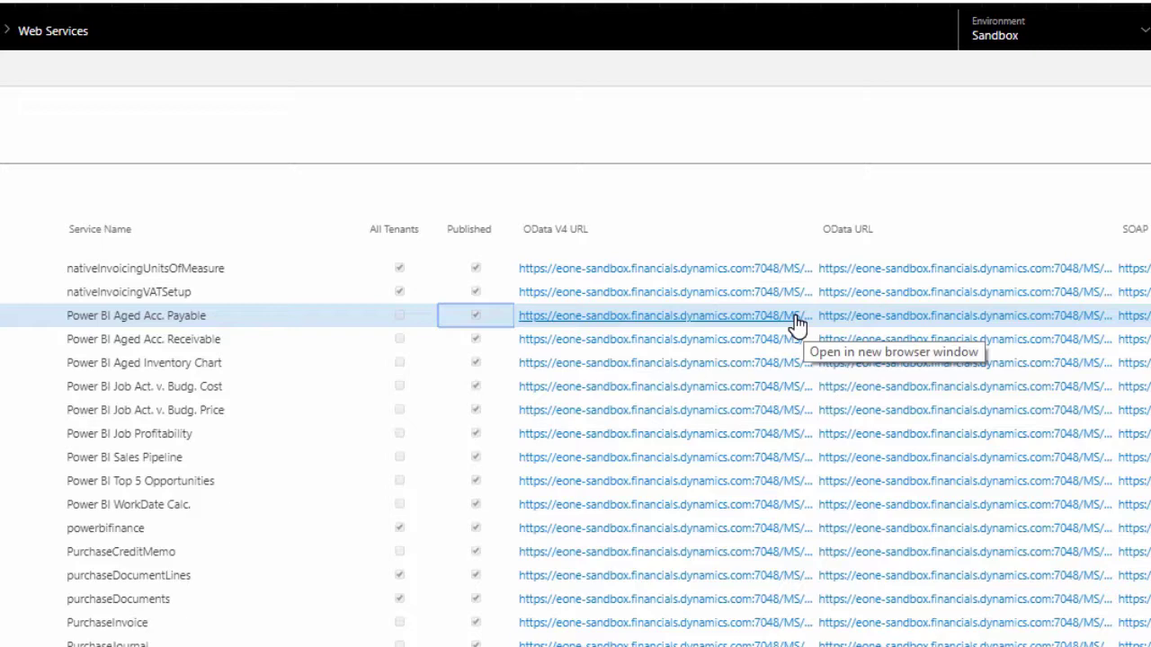
Step: Copy the OData V4 URL of the Power BI Aged Acc. Payable web service
right_click(797, 322)
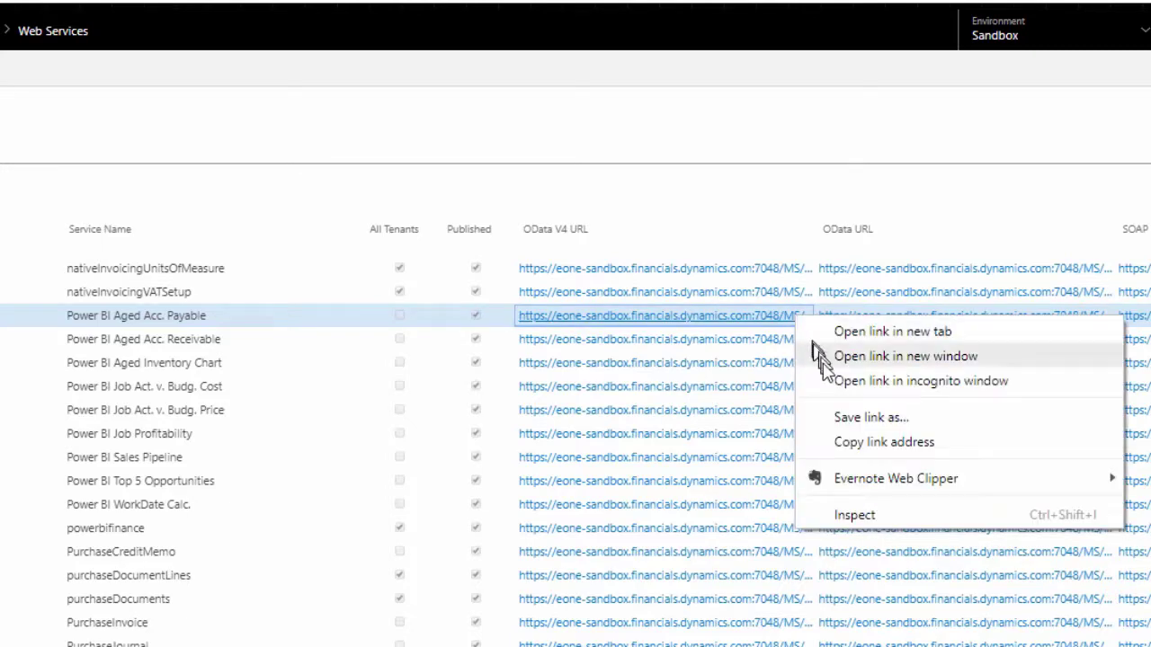
click(863, 444)
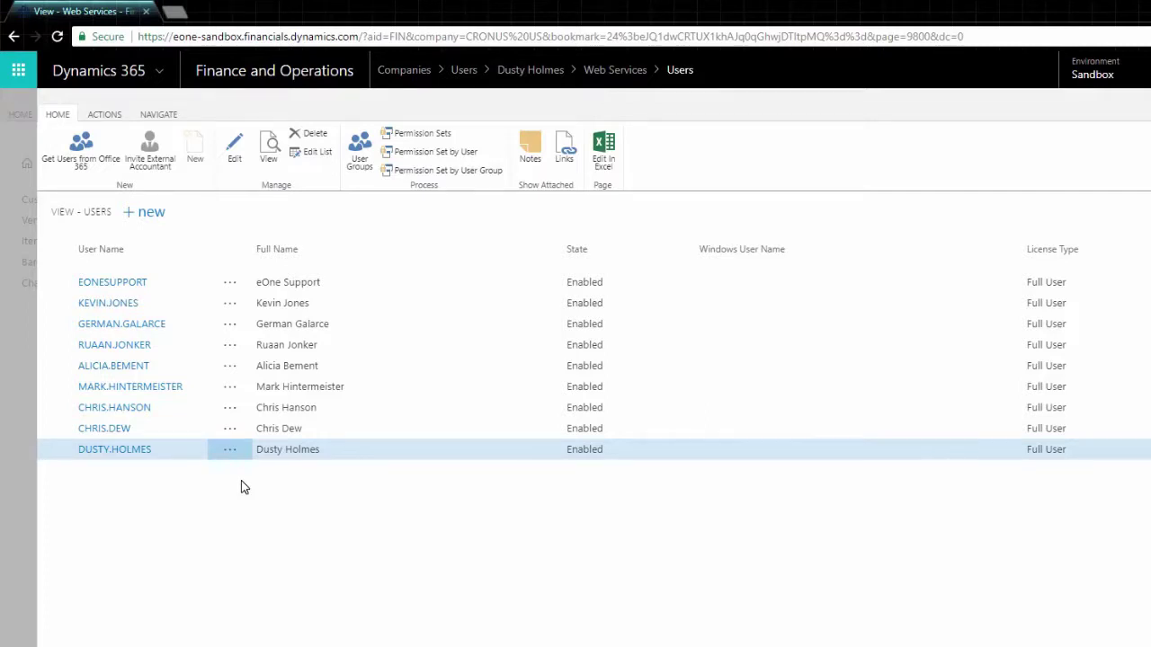
Step: Open the user's card and copy their Web Service Access Key
click(132, 449)
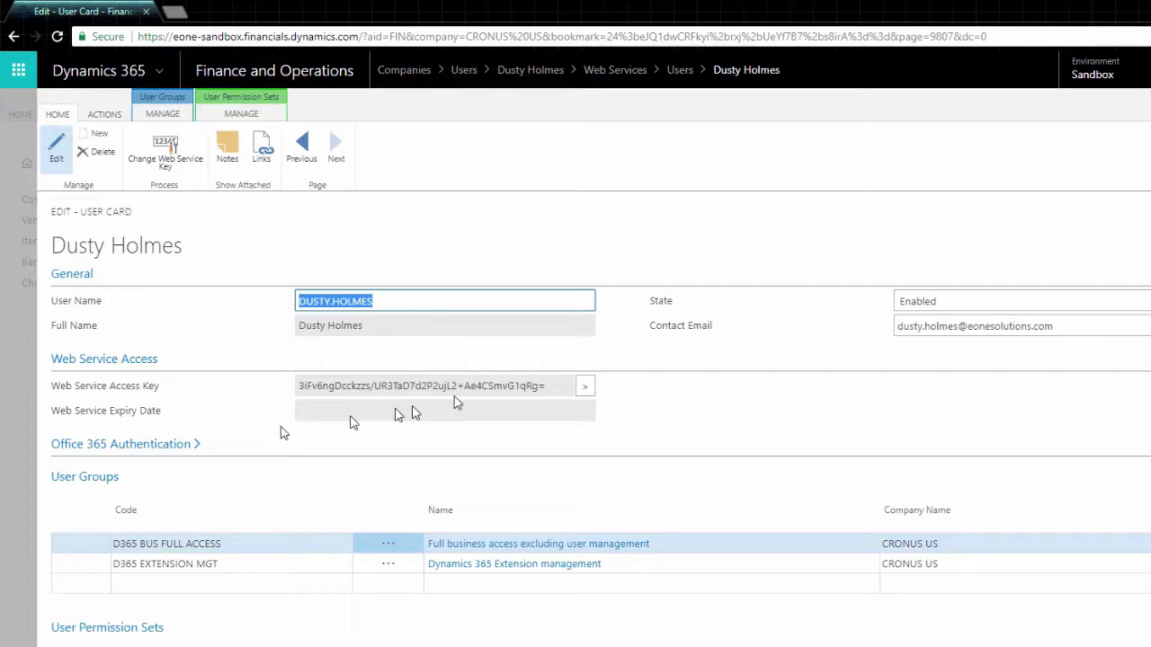
drag(543, 388, 297, 392)
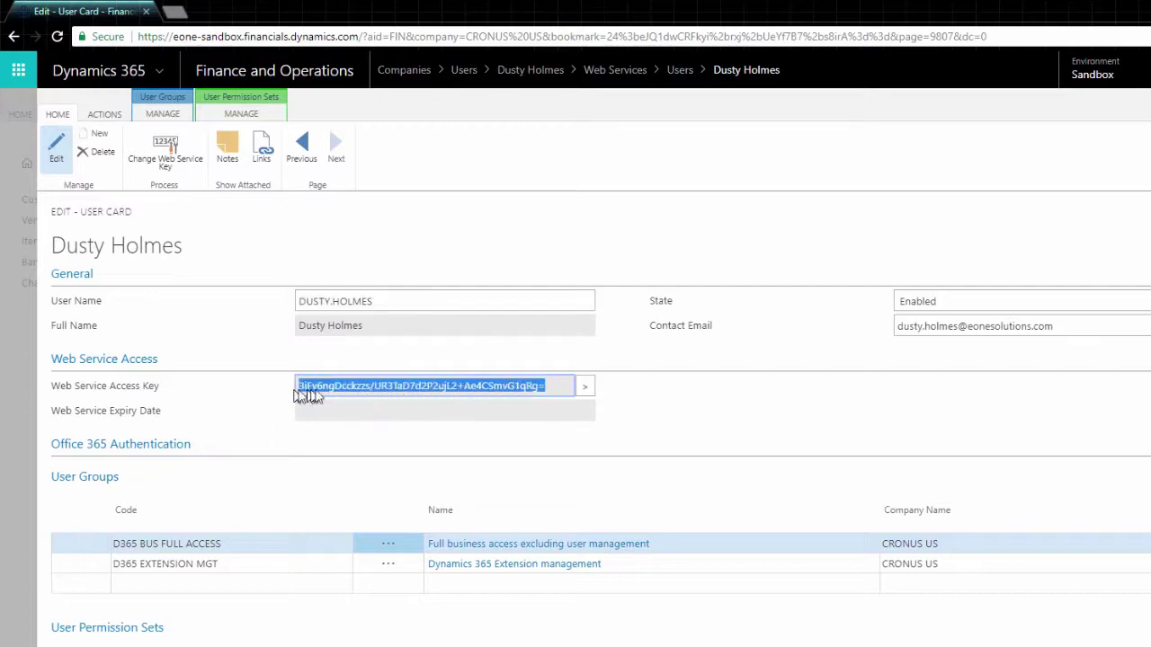
right_click(324, 392)
click(343, 405)
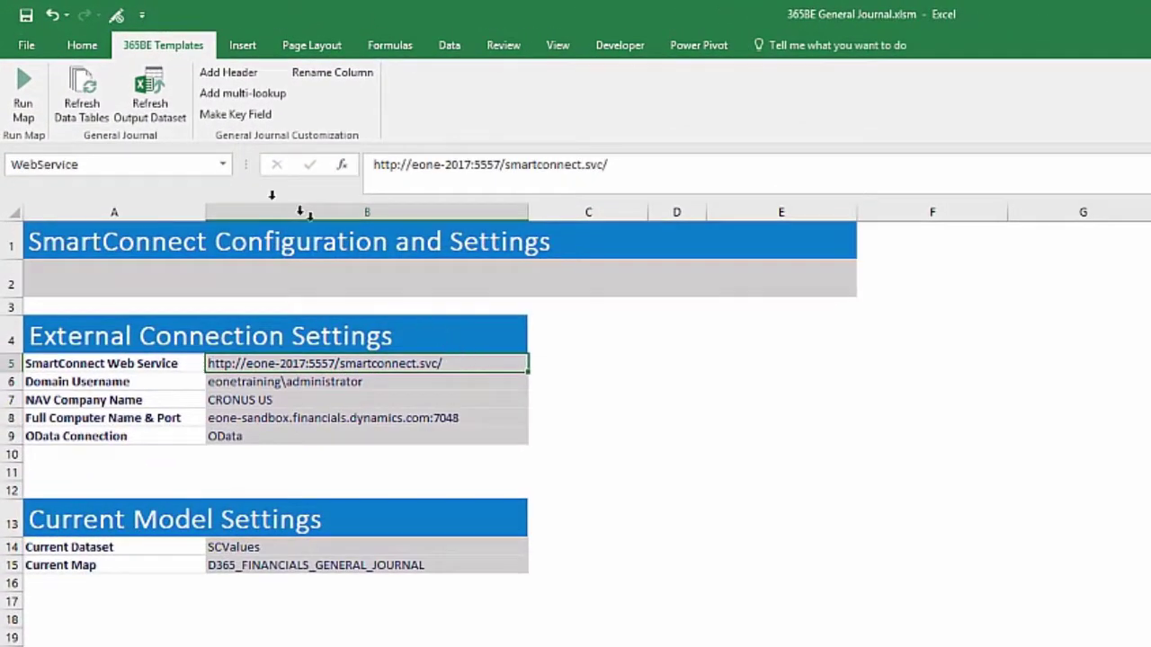
Step: Refresh all the workbook's data tables, confirming the prompt and notice
click(82, 94)
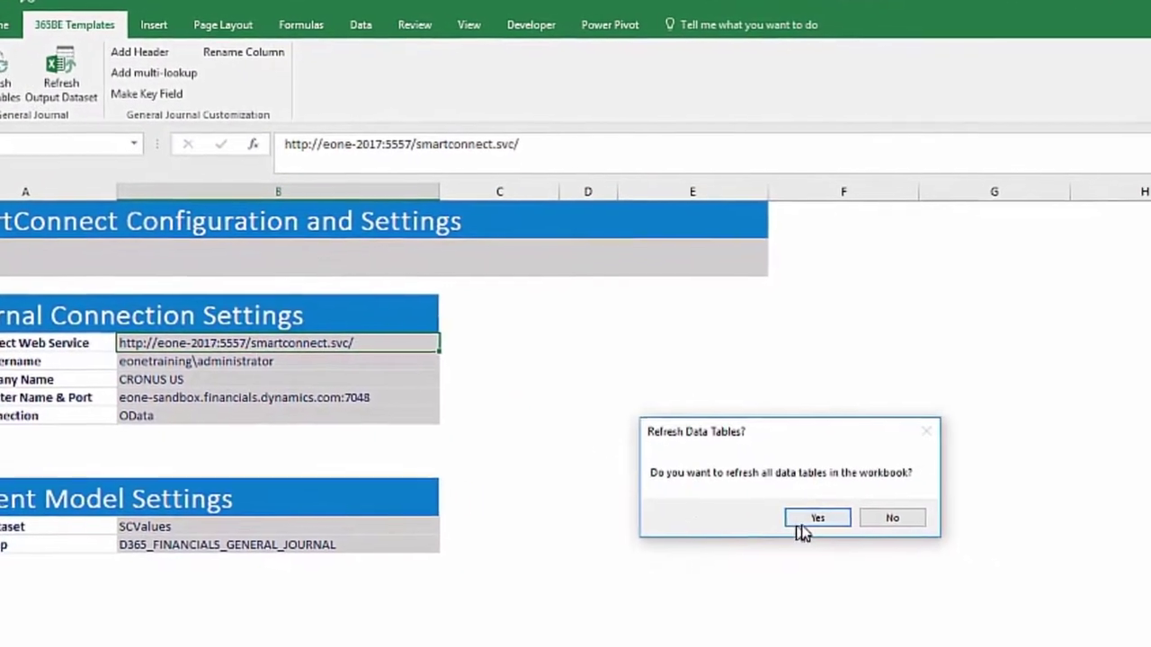
click(848, 527)
click(888, 536)
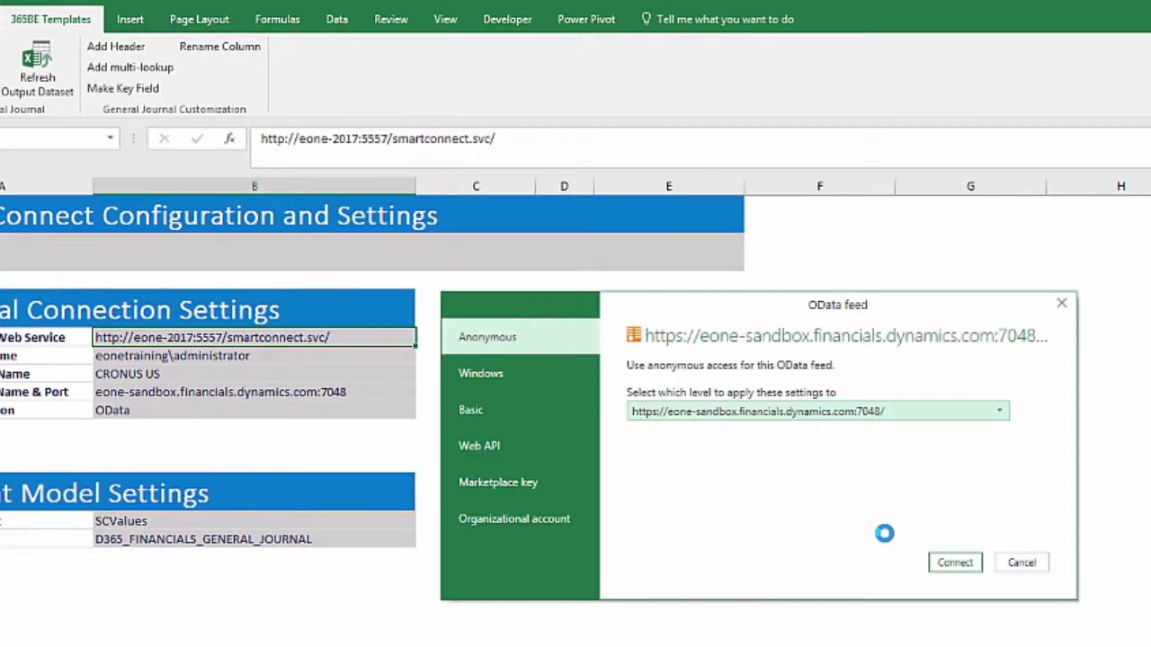
Step: Connect to the OData feed with Basic authentication, entering the user name and pasting the access key as password
click(545, 410)
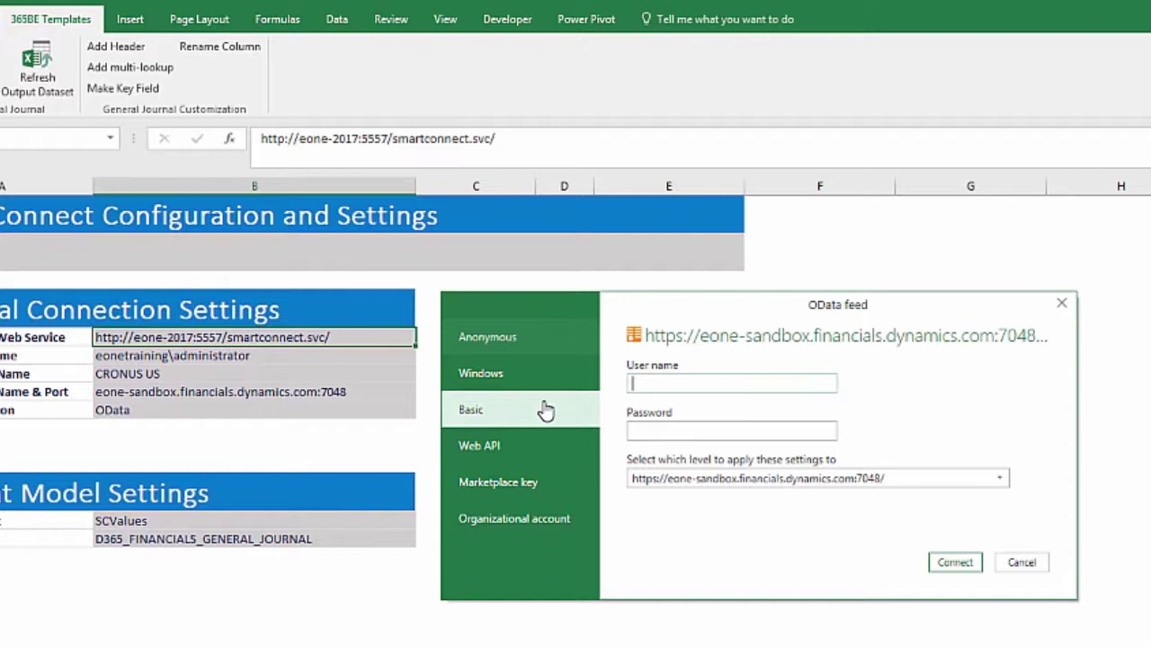
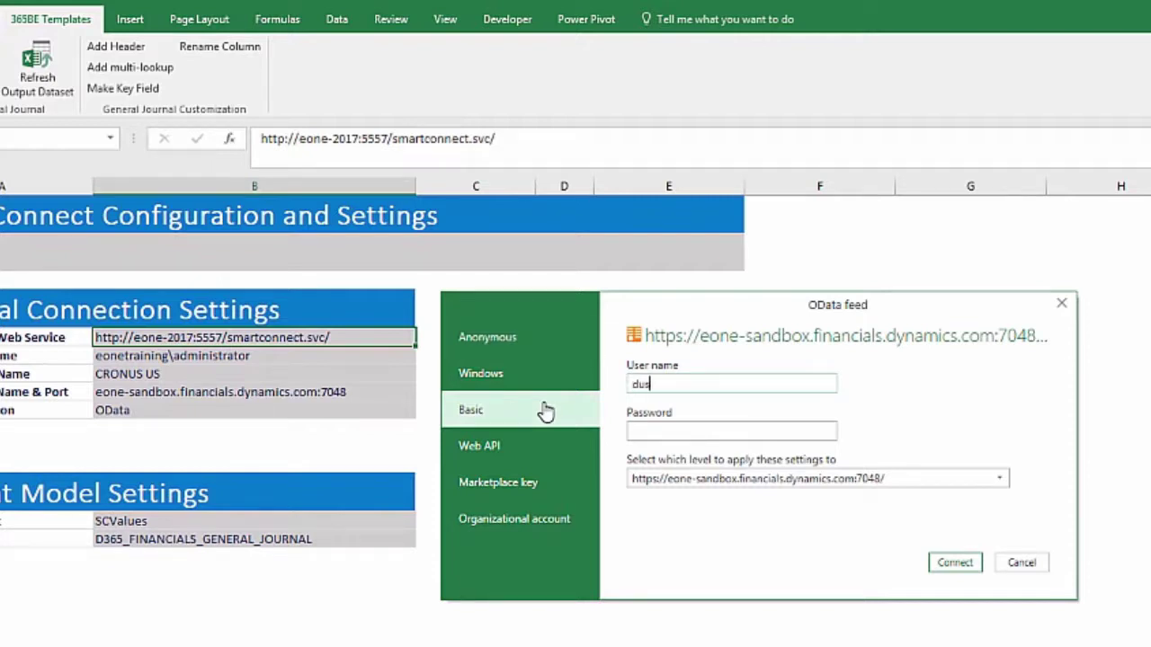
key(Tab)
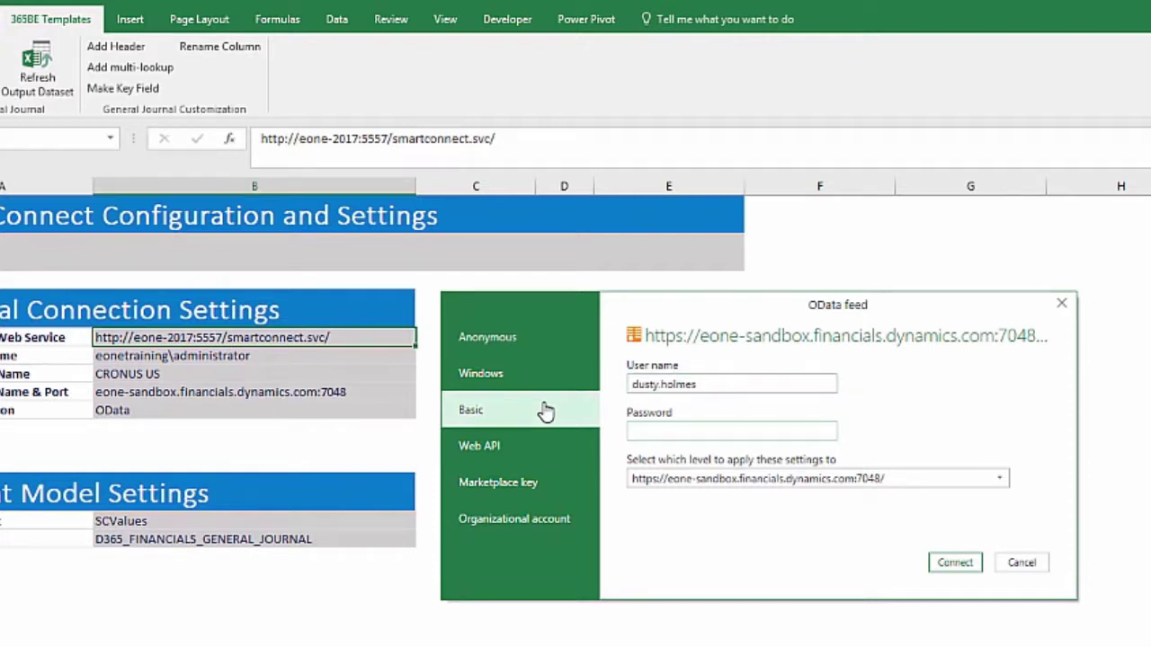
key(ctrl+v)
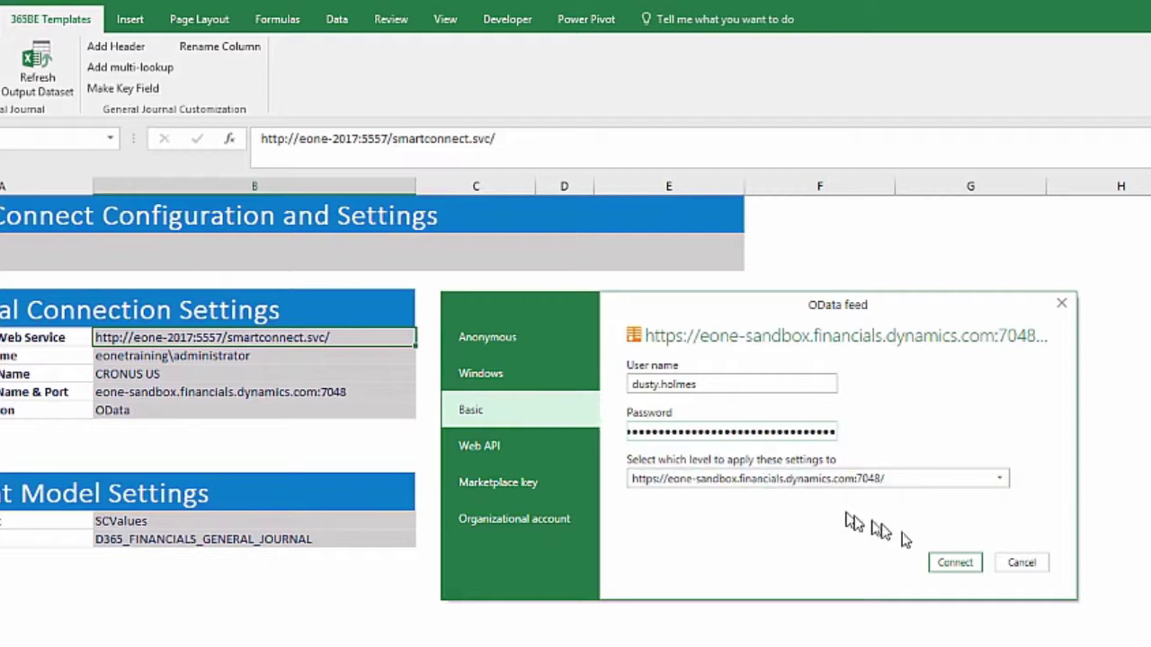
click(946, 563)
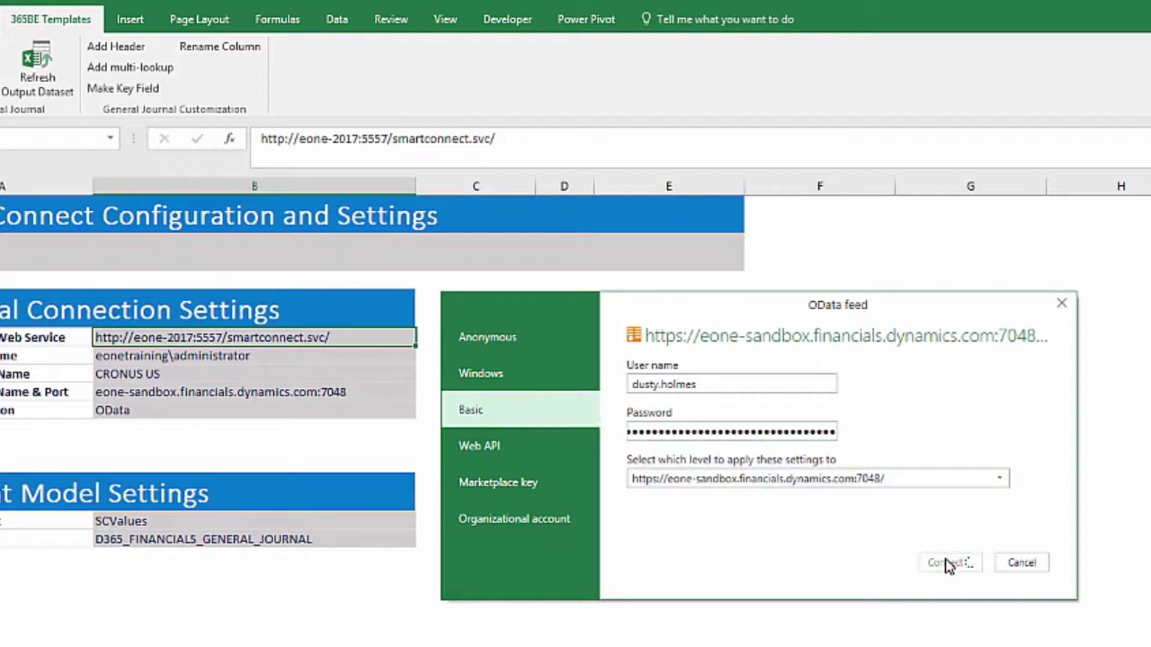